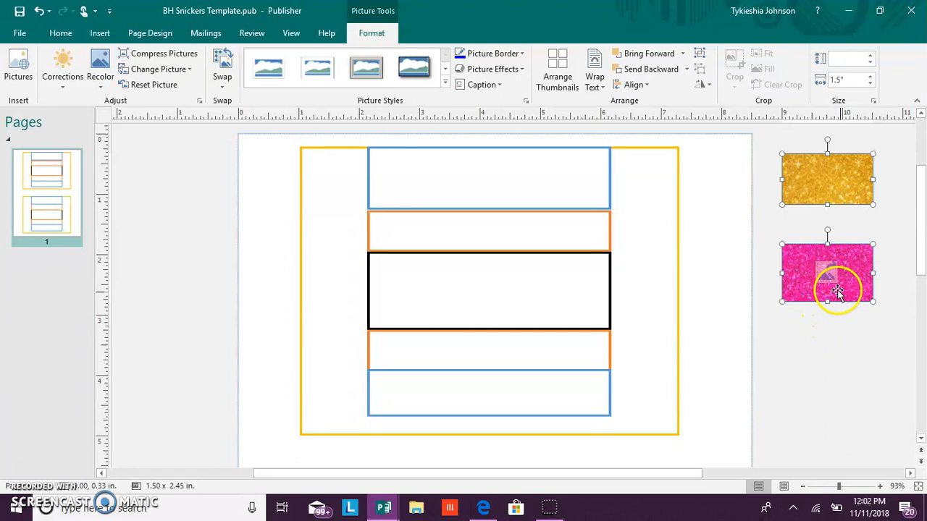
Move both glitter pictures onto the page, placing the pink one at the upper yellow frame's top-left corner
{"action": "left_click_drag", "start_coordinate": [857, 268], "coordinate": [373, 192]}
{"action": "left_click", "coordinate": [787, 285]}
{"action": "left_click", "coordinate": [706, 301]}
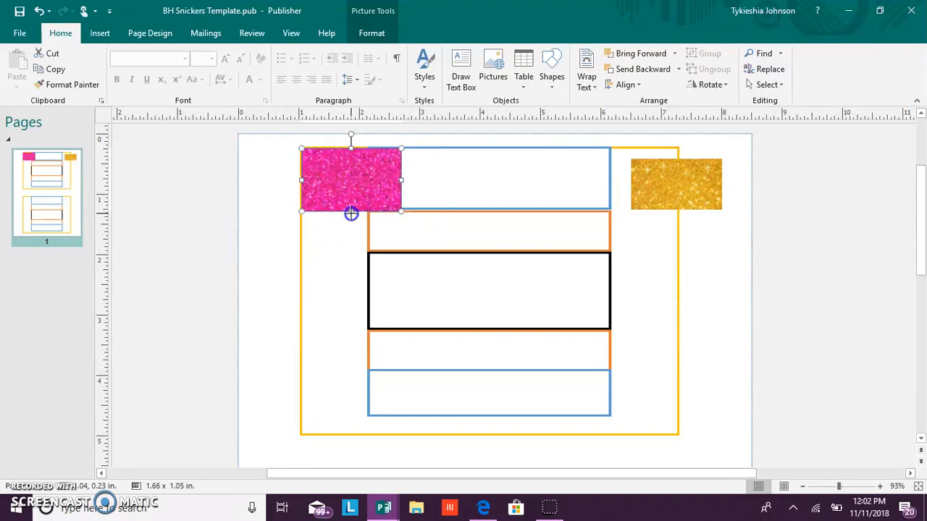
Try to fill the upper frame's left margin by narrowing the single pink picture to about 1.12 in and stretching it downward
{"action": "left_click_drag", "start_coordinate": [352, 212], "coordinate": [357, 249]}
{"action": "left_click_drag", "start_coordinate": [348, 295], "coordinate": [348, 300]}
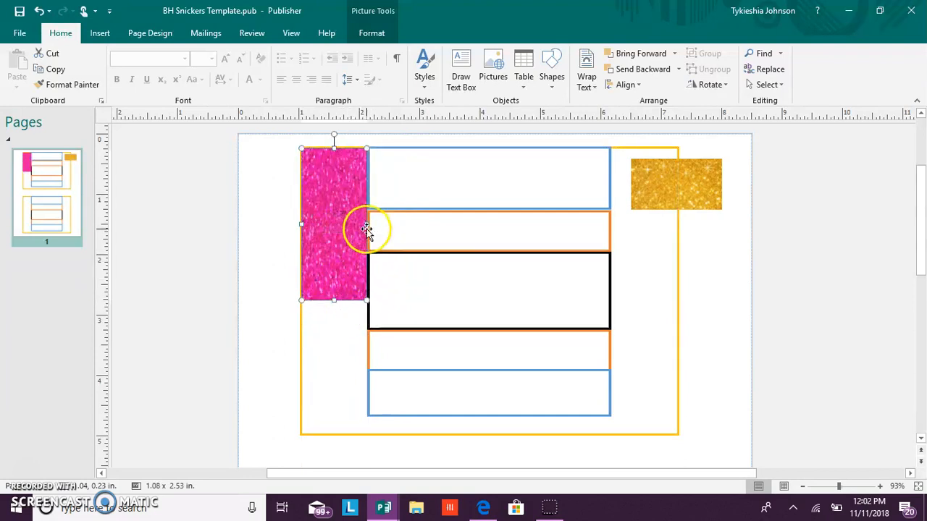
{"action": "left_click_drag", "start_coordinate": [333, 299], "coordinate": [334, 383]}
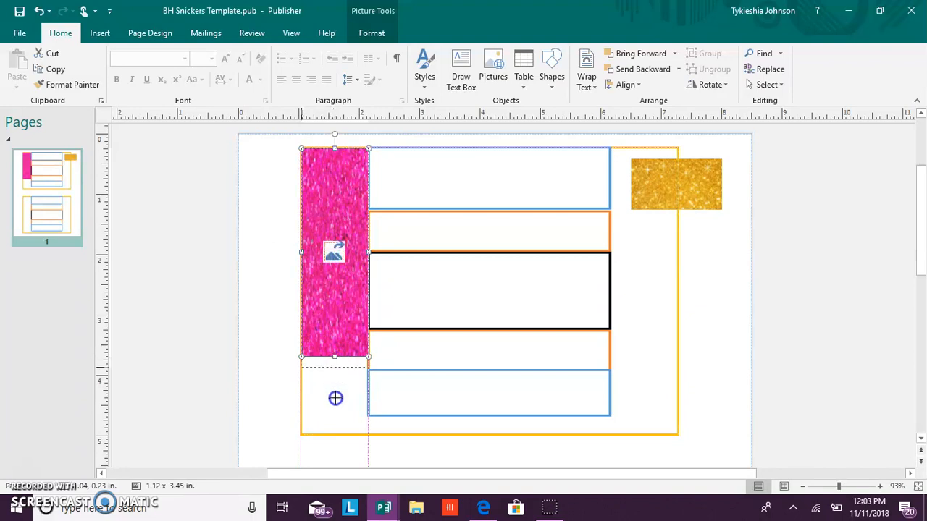
{"action": "left_click_drag", "start_coordinate": [339, 446], "coordinate": [359, 438]}
{"action": "left_click", "coordinate": [310, 157]}
{"action": "left_click", "coordinate": [337, 378]}
{"action": "left_click", "coordinate": [335, 453]}
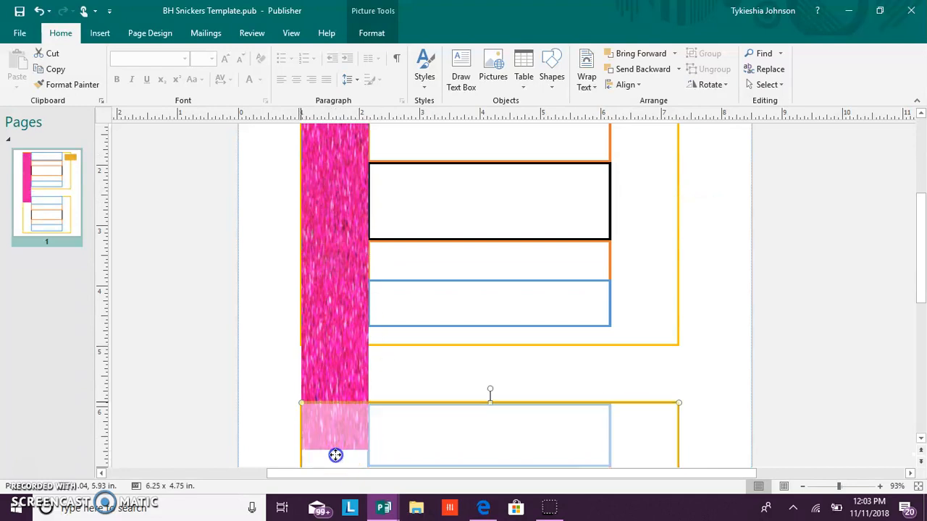
{"action": "left_click", "coordinate": [336, 440]}
{"action": "left_click", "coordinate": [340, 409]}
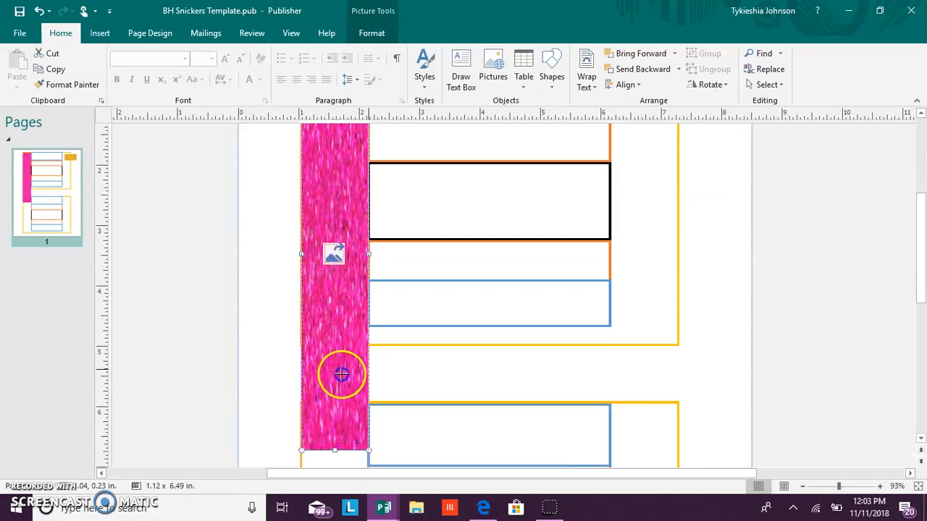
Shorten the stretched pink picture to about 2.07 in tall
{"action": "left_click_drag", "start_coordinate": [332, 262], "coordinate": [333, 243]}
{"action": "scroll", "coordinate": [335, 253], "scroll_direction": "up", "scroll_amount": 3}
{"action": "left_click", "coordinate": [327, 325]}
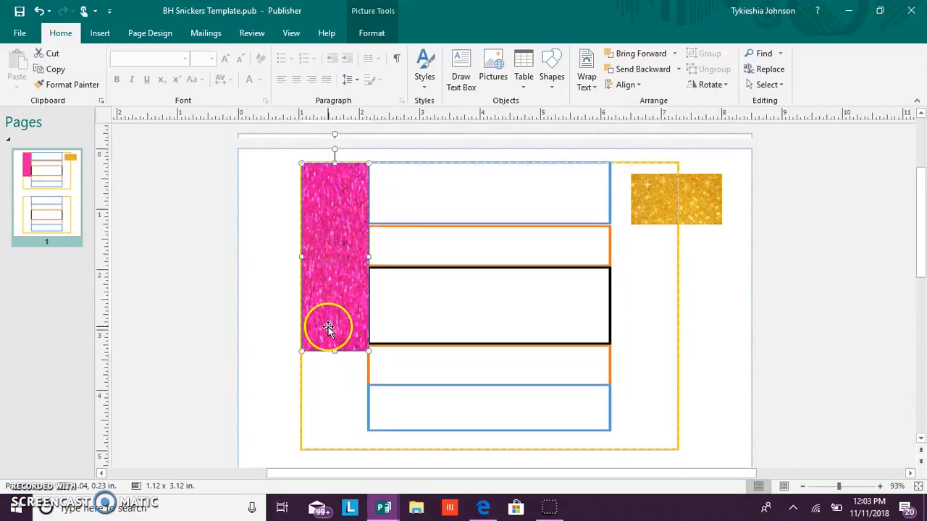
{"action": "left_click", "coordinate": [343, 377]}
{"action": "left_click_drag", "start_coordinate": [338, 327], "coordinate": [339, 307]}
{"action": "left_click", "coordinate": [695, 218]}
{"action": "left_click", "coordinate": [337, 240]}
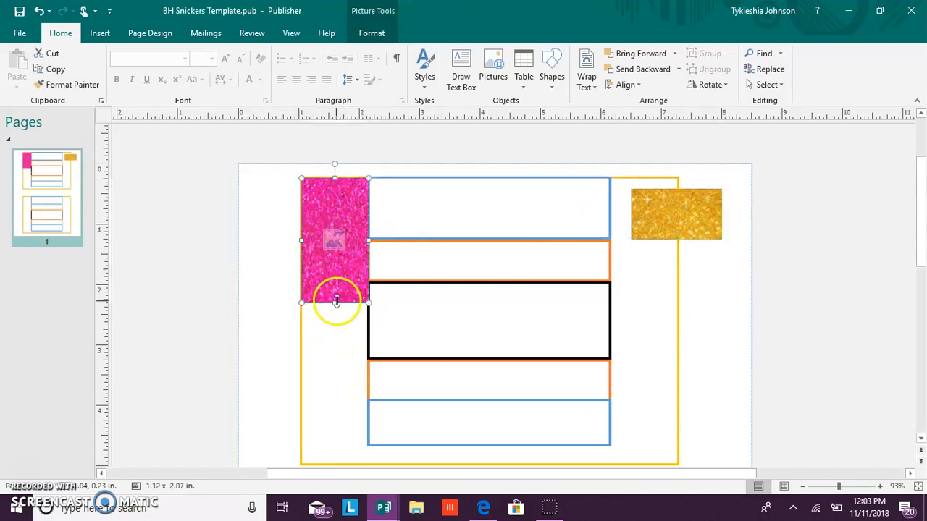
Resize the pink glitter picture to about 2.07 in wide and 1.14 in tall
{"action": "left_click_drag", "start_coordinate": [369, 302], "coordinate": [369, 246]}
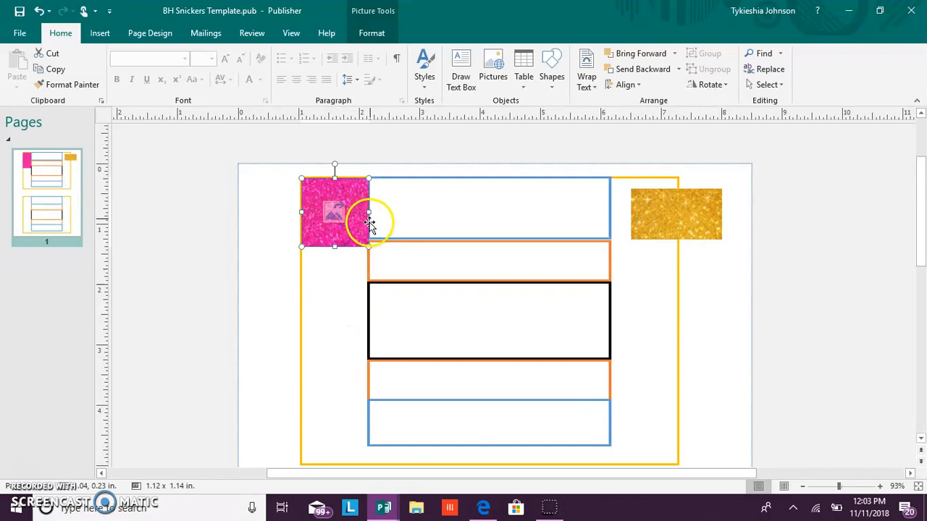
{"action": "left_click_drag", "start_coordinate": [370, 213], "coordinate": [434, 213]}
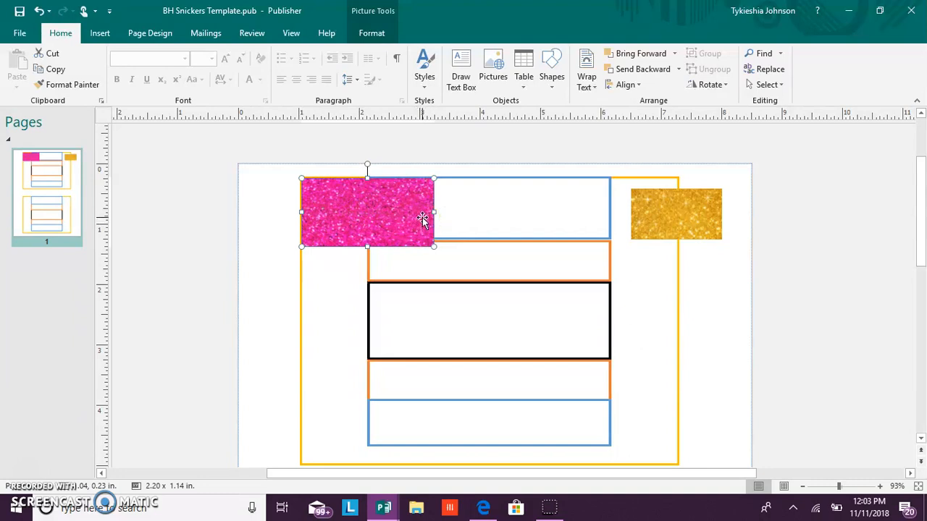
{"action": "right_click", "coordinate": [422, 223]}
{"action": "left_click", "coordinate": [364, 250]}
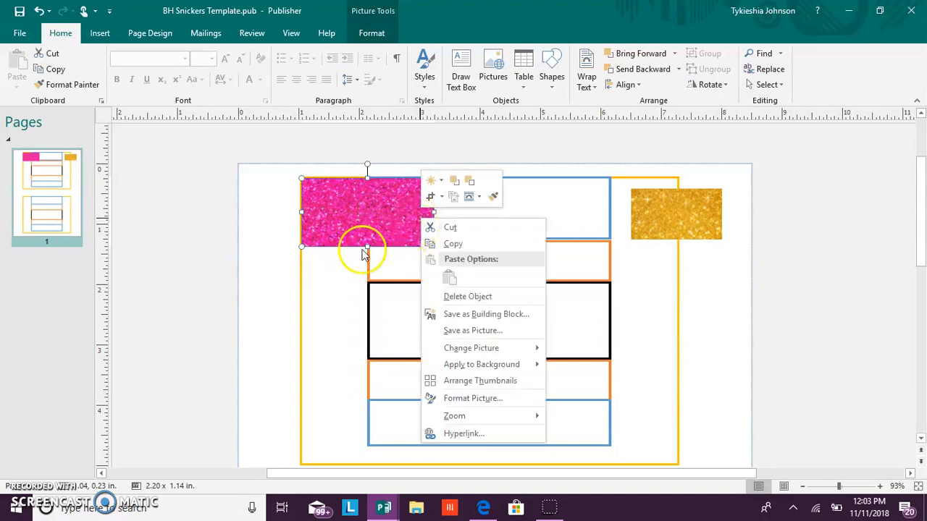
{"action": "mouse_move", "coordinate": [434, 213]}
{"action": "left_mouse_down"}
{"action": "mouse_move", "coordinate": [448, 214]}
{"action": "mouse_move", "coordinate": [426, 211]}
{"action": "left_mouse_up"}
Duplicate the pink glitter picture and place the copy against its right edge
{"action": "right_click", "coordinate": [395, 226]}
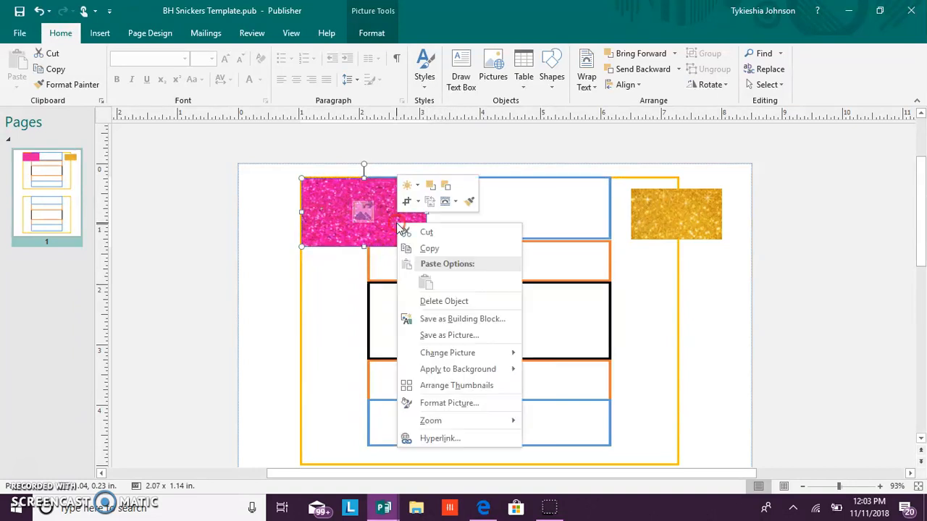
{"action": "left_click", "coordinate": [431, 246]}
{"action": "right_click", "coordinate": [420, 208]}
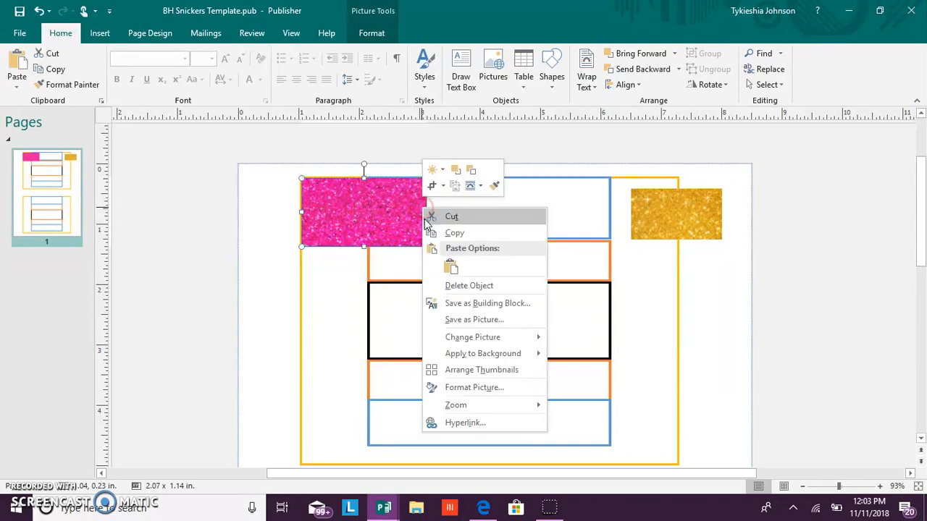
{"action": "left_click", "coordinate": [449, 267]}
{"action": "left_click_drag", "start_coordinate": [399, 227], "coordinate": [518, 217]}
Add a third pink glitter copy at the right end of the row, reaching the yellow frame's right side
{"action": "right_click", "coordinate": [542, 215]}
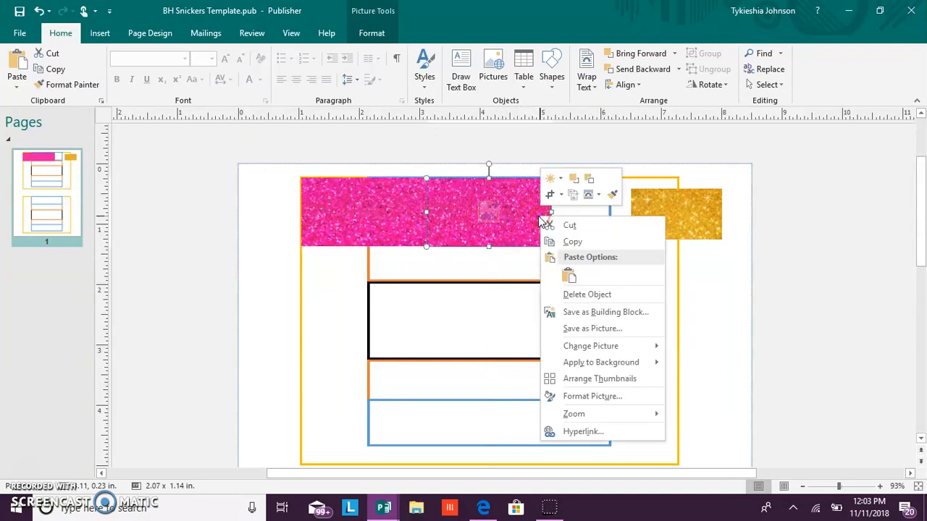
{"action": "left_click", "coordinate": [573, 242]}
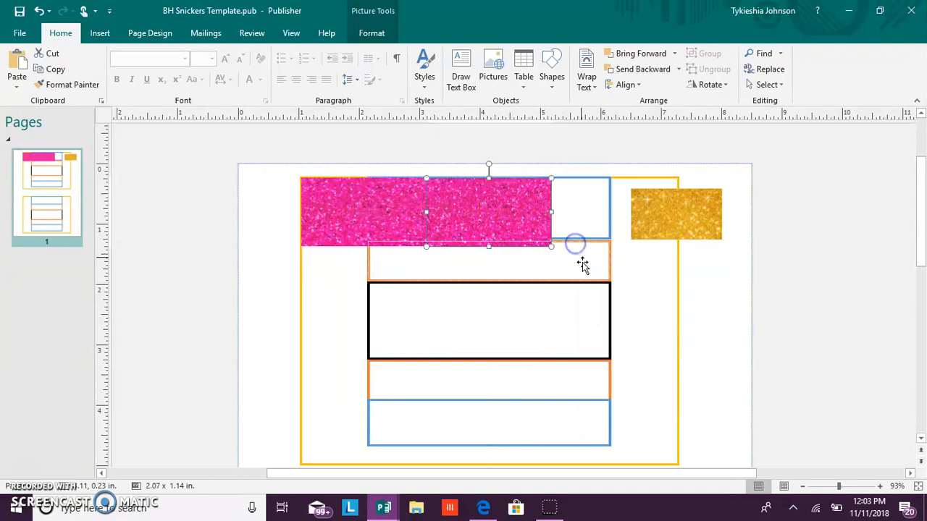
{"action": "right_click", "coordinate": [542, 263]}
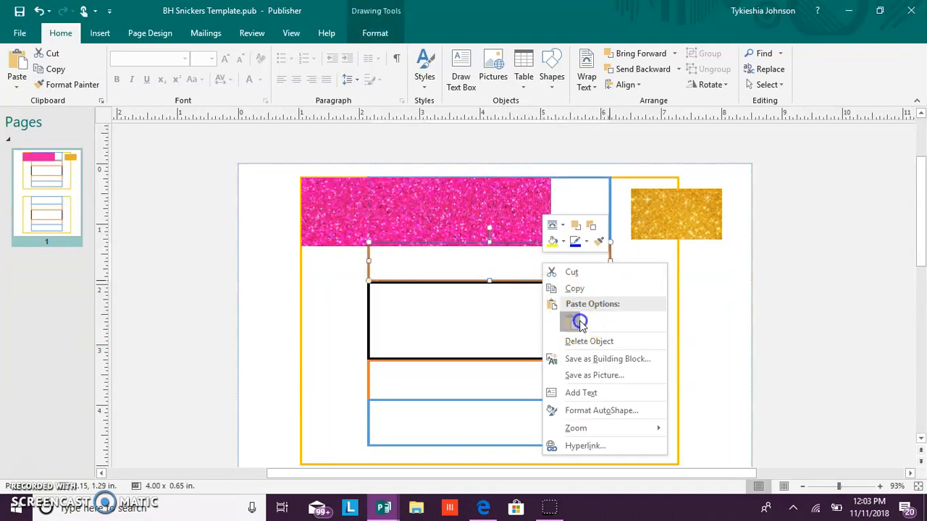
{"action": "left_click", "coordinate": [579, 324]}
{"action": "left_click_drag", "start_coordinate": [529, 241], "coordinate": [642, 236]}
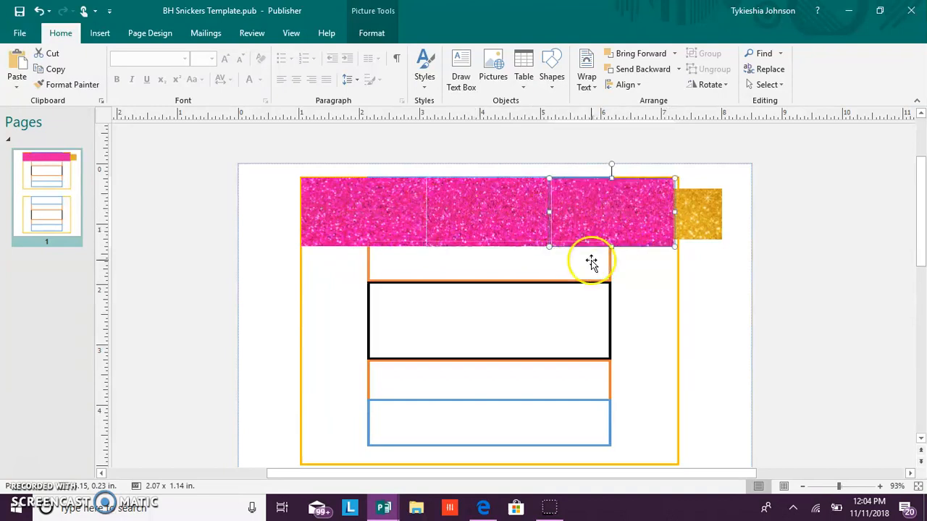
{"action": "left_click", "coordinate": [816, 221]}
Group the three pink glitter pictures into one strip
{"action": "left_click", "coordinate": [377, 214]}
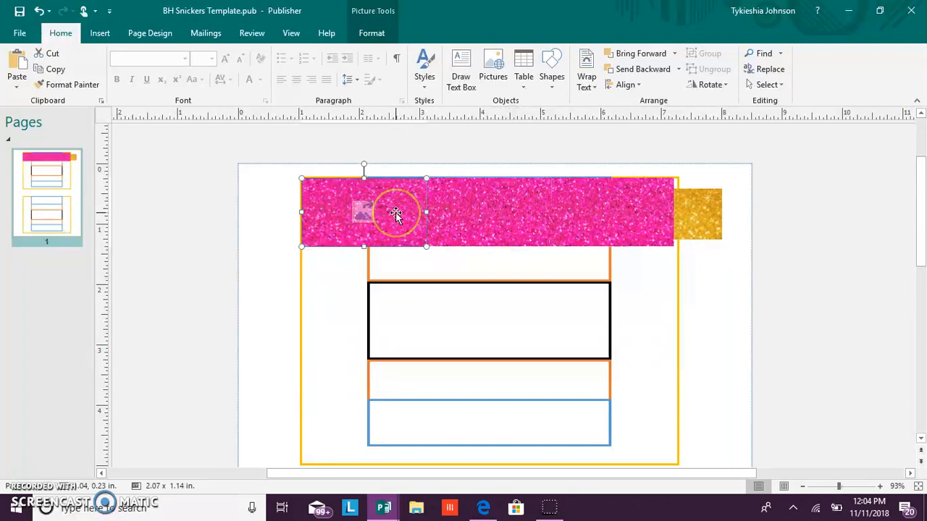
{"action": "left_click", "coordinate": [463, 217], "text": "shift"}
{"action": "left_click", "coordinate": [572, 208], "text": "shift"}
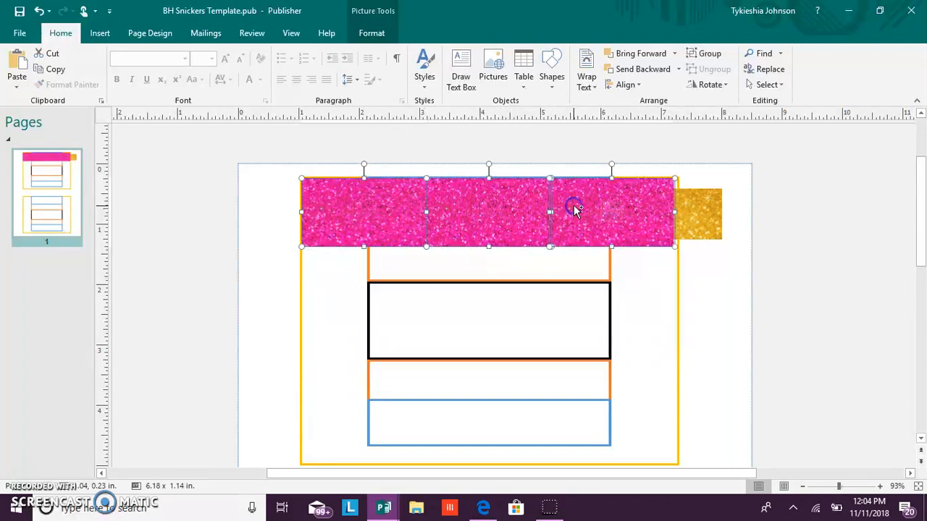
{"action": "left_click", "coordinate": [693, 55]}
Rotate the grouped pink strip to vertical and align it with the upper yellow frame's top-left corner
{"action": "mouse_move", "coordinate": [579, 224]}
{"action": "left_mouse_down"}
{"action": "mouse_move", "coordinate": [484, 291]}
{"action": "mouse_move", "coordinate": [475, 319]}
{"action": "mouse_move", "coordinate": [580, 278]}
{"action": "left_mouse_up"}
{"action": "left_click", "coordinate": [692, 84]}
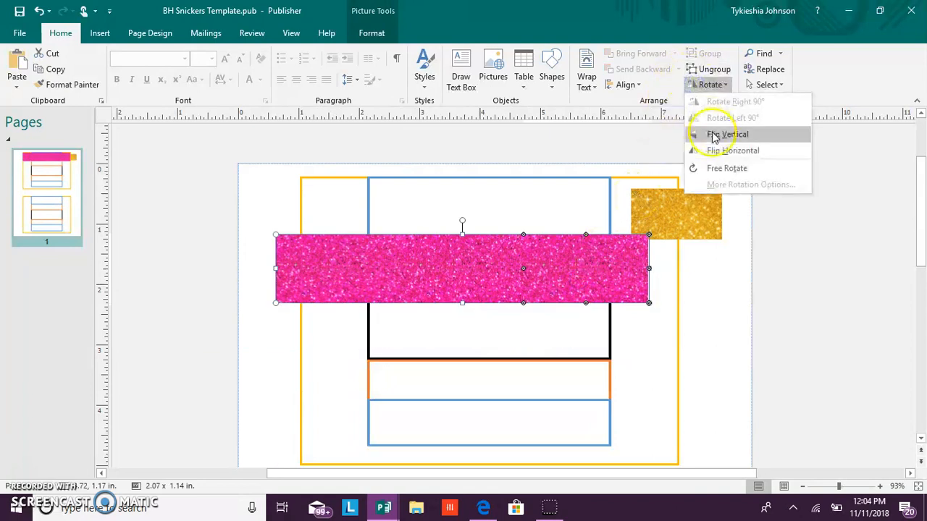
{"action": "left_click", "coordinate": [451, 263]}
{"action": "left_click_drag", "start_coordinate": [464, 219], "coordinate": [341, 368]}
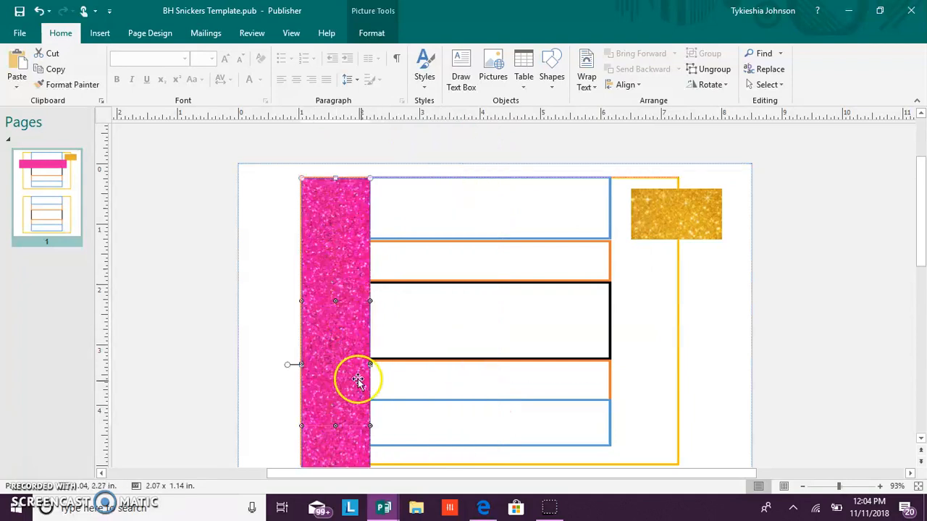
Shorten the pink strip to the yellow frame's bottom edge and narrow it to clear the inner boxes
{"action": "scroll", "coordinate": [364, 378], "scroll_direction": "down", "scroll_amount": 3}
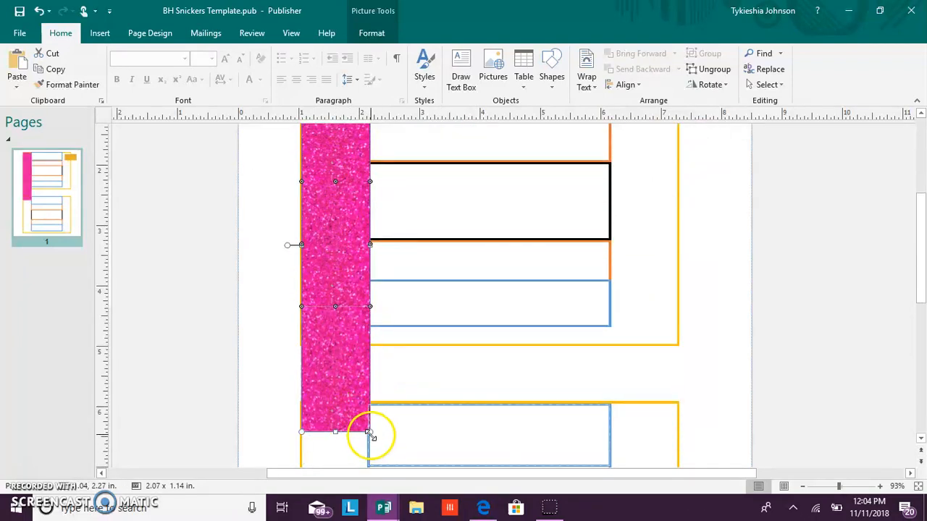
{"action": "left_click", "coordinate": [334, 365]}
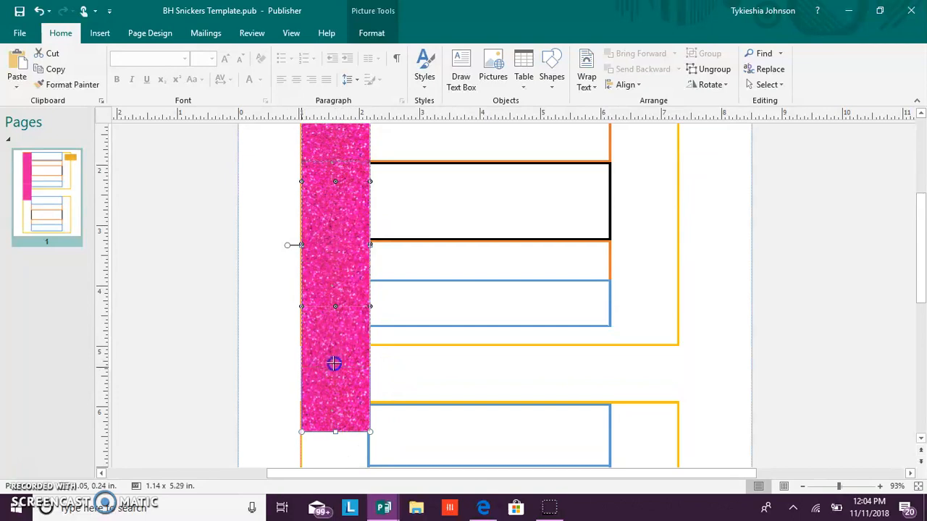
{"action": "left_click_drag", "start_coordinate": [340, 339], "coordinate": [339, 346]}
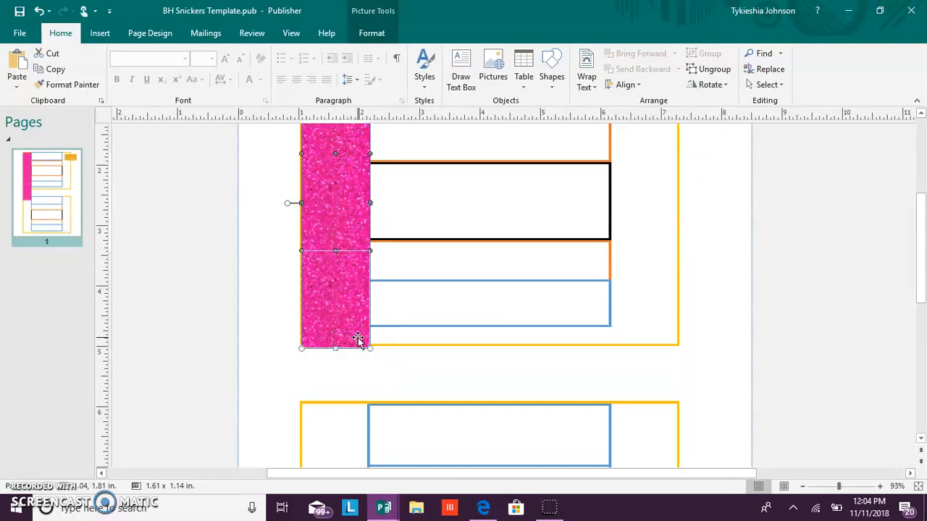
{"action": "scroll", "coordinate": [357, 340], "scroll_direction": "up", "scroll_amount": 3}
{"action": "left_click_drag", "start_coordinate": [363, 292], "coordinate": [358, 279]}
Widen the gold glitter picture to about 2.08 in, duplicate it, and place the copy against its right edge
{"action": "left_click", "coordinate": [647, 179]}
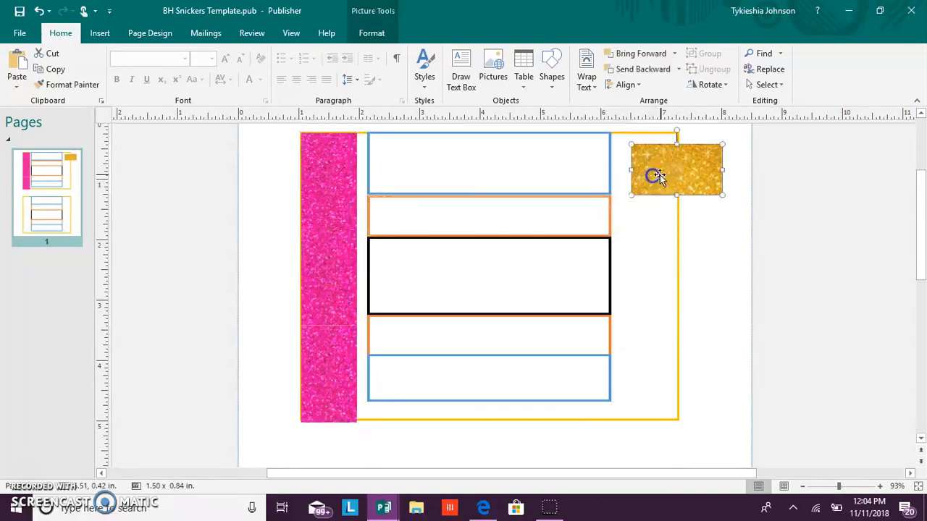
{"action": "left_click_drag", "start_coordinate": [662, 178], "coordinate": [599, 215]}
{"action": "right_click", "coordinate": [581, 224]}
{"action": "left_click", "coordinate": [608, 244]}
{"action": "left_click", "coordinate": [632, 294]}
{"action": "right_click", "coordinate": [632, 230]}
{"action": "left_click", "coordinate": [656, 286]}
{"action": "left_click_drag", "start_coordinate": [587, 230], "coordinate": [699, 223]}
Paste a third gold glitter picture and place it at the right end of the gold row
{"action": "right_click", "coordinate": [699, 224]}
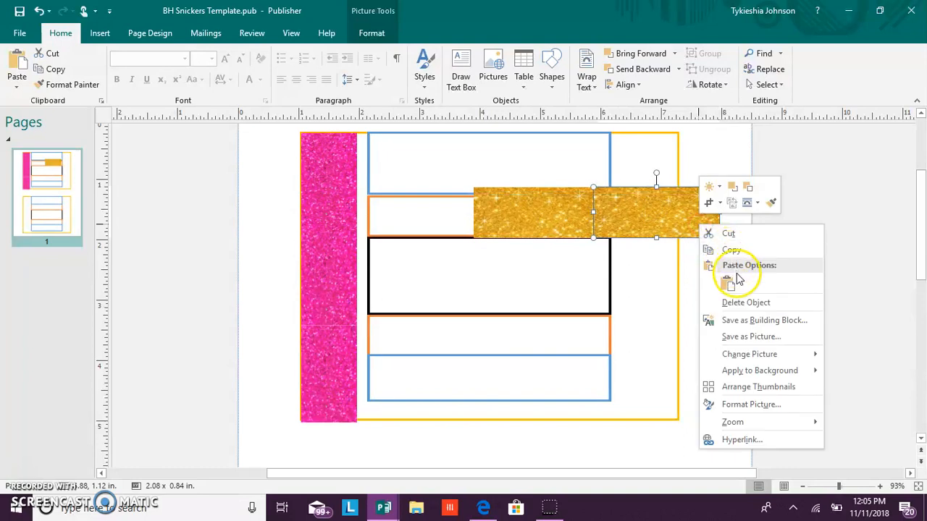
{"action": "left_click", "coordinate": [731, 285]}
{"action": "left_click_drag", "start_coordinate": [594, 242], "coordinate": [815, 222]}
Align the middle gold picture precisely with the top and bottom edges of its neighbours
{"action": "left_click", "coordinate": [667, 217]}
{"action": "mouse_move", "coordinate": [670, 214]}
{"action": "left_mouse_down"}
{"action": "mouse_move", "coordinate": [693, 221]}
{"action": "mouse_move", "coordinate": [684, 213]}
{"action": "left_mouse_up"}
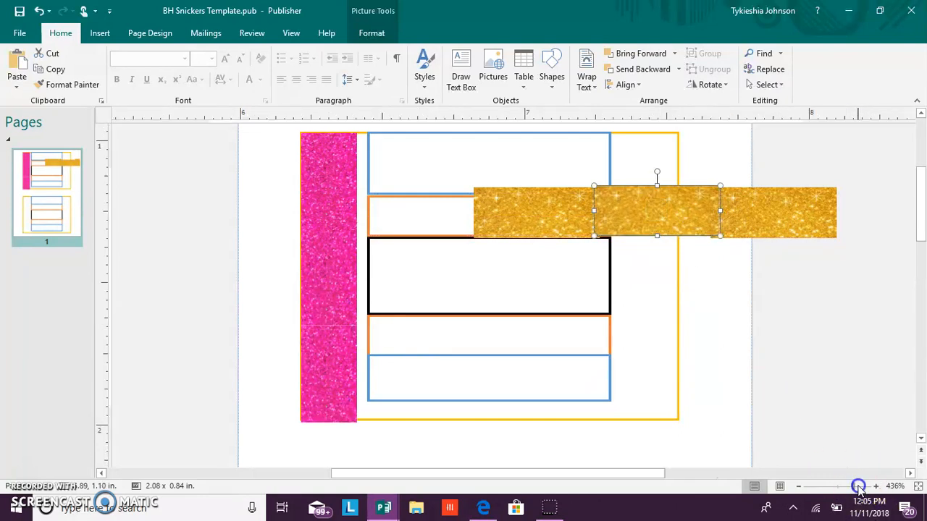
{"action": "left_click", "coordinate": [858, 486]}
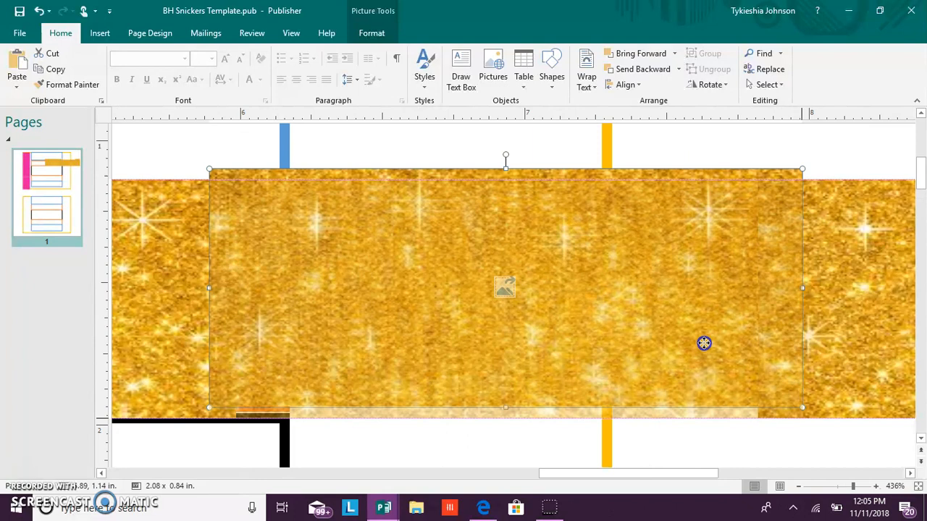
{"action": "left_click", "coordinate": [822, 487]}
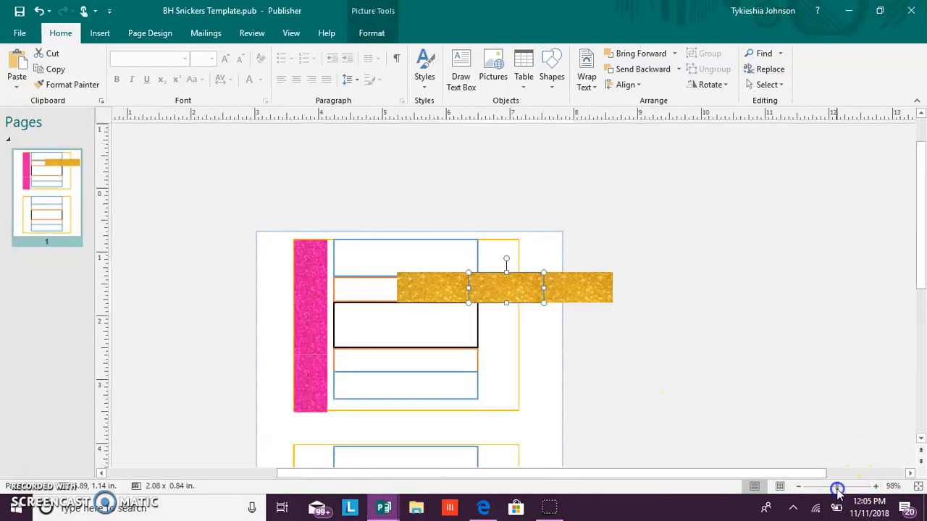
{"action": "left_click", "coordinate": [836, 486]}
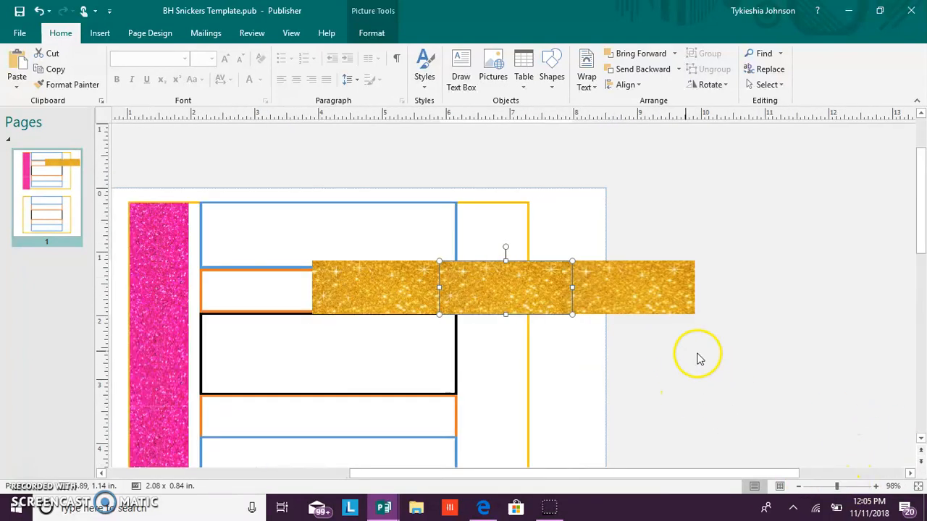
Group the three gold glitter pictures into one strip
{"action": "left_click", "coordinate": [418, 298], "text": "shift"}
{"action": "left_click", "coordinate": [652, 311], "text": "shift"}
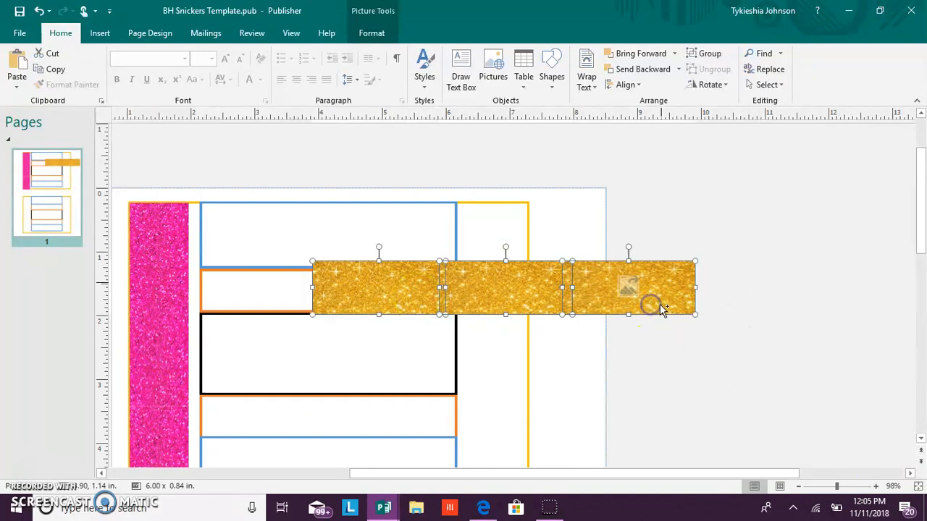
{"action": "left_click", "coordinate": [707, 53]}
Rotate the gold strip to vertical and align it with the upper yellow frame's top-right corner
{"action": "left_click_drag", "start_coordinate": [616, 304], "coordinate": [489, 297]}
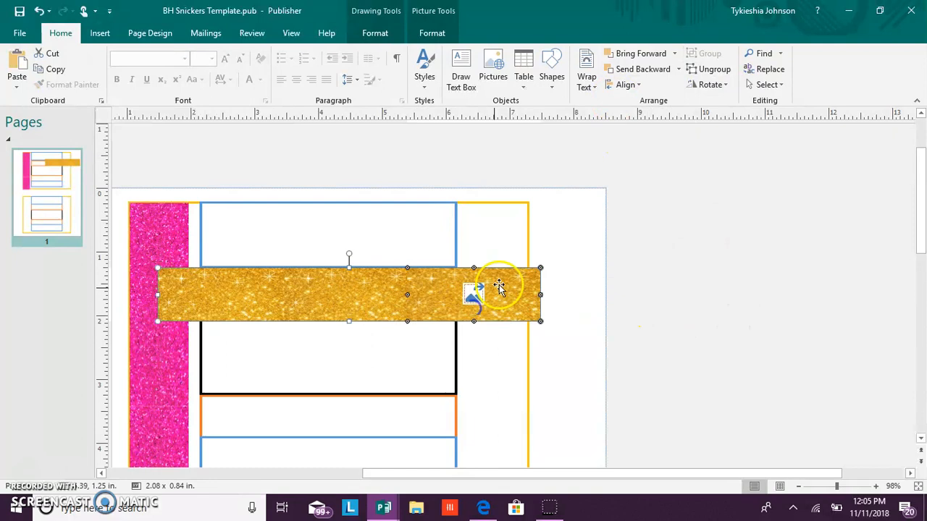
{"action": "left_click_drag", "start_coordinate": [348, 254], "coordinate": [519, 380]}
Shorten the gold strip so it ends at the upper yellow frame's bottom edge, and deselect it
{"action": "scroll", "coordinate": [581, 367], "scroll_direction": "down", "scroll_amount": 5}
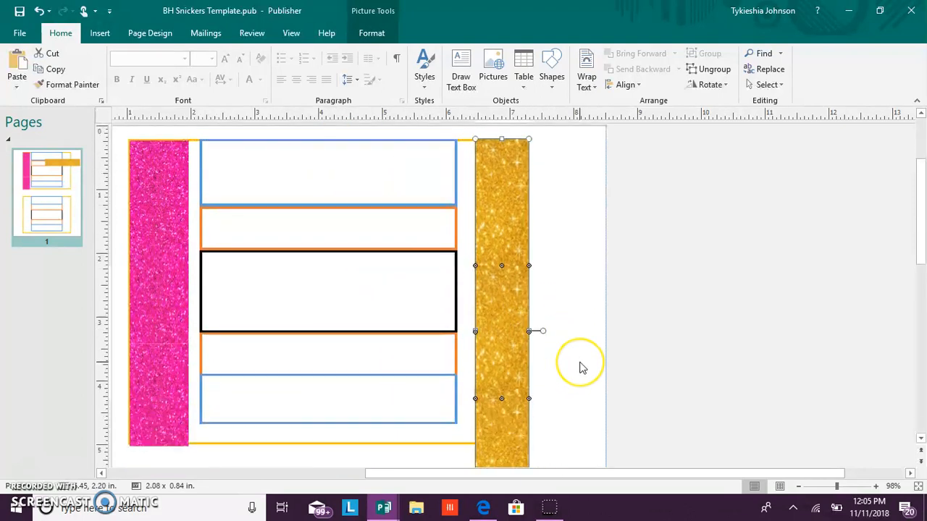
{"action": "left_click_drag", "start_coordinate": [502, 320], "coordinate": [502, 442]}
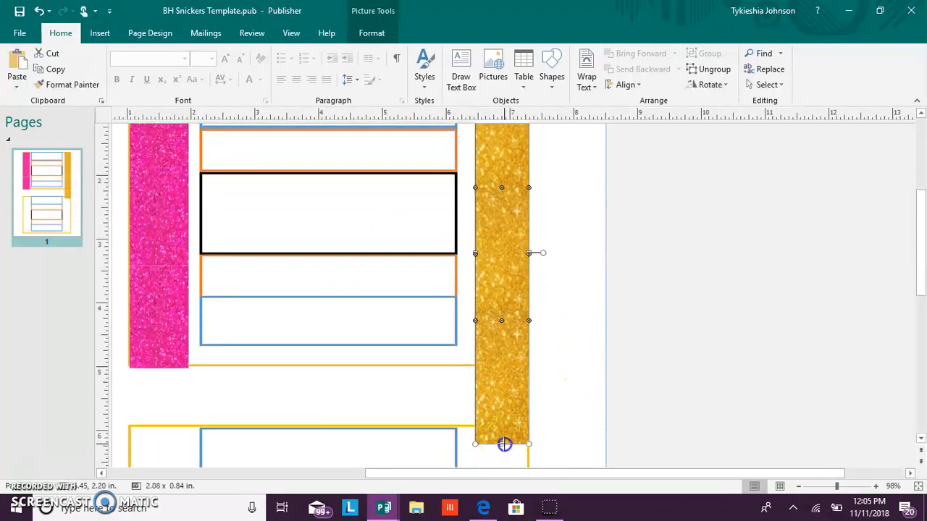
{"action": "left_click", "coordinate": [500, 353]}
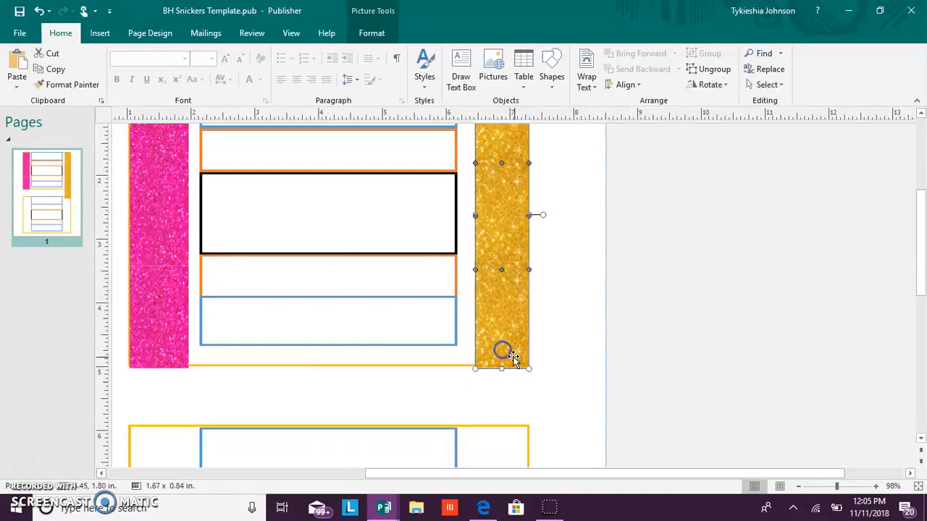
{"action": "scroll", "coordinate": [558, 366], "scroll_direction": "up", "scroll_amount": 2}
{"action": "left_click", "coordinate": [561, 367]}
{"action": "scroll", "coordinate": [562, 367], "scroll_direction": "up", "scroll_amount": 1}
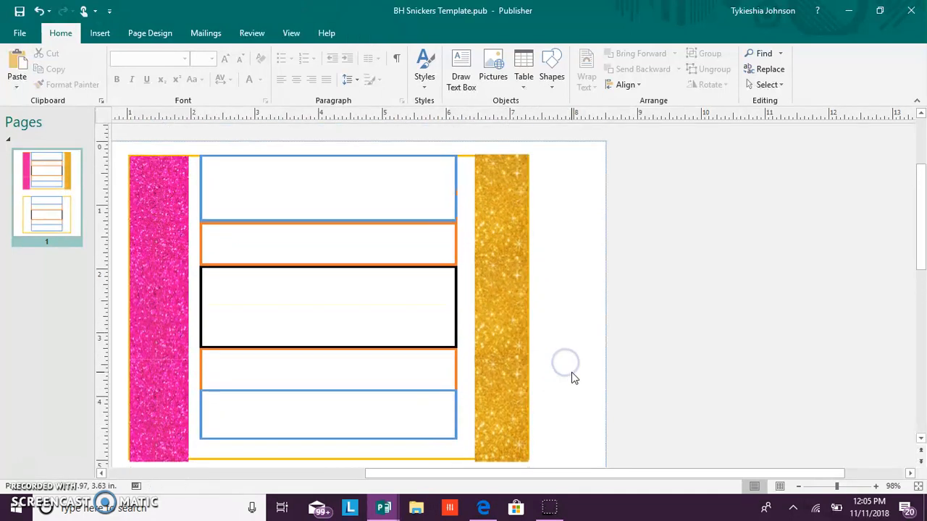
Open the print preview and examine the pink glitter strip against the upper yellow frame at 190% zoom
{"action": "left_click_drag", "start_coordinate": [506, 478], "coordinate": [479, 475]}
{"action": "left_click", "coordinate": [20, 34]}
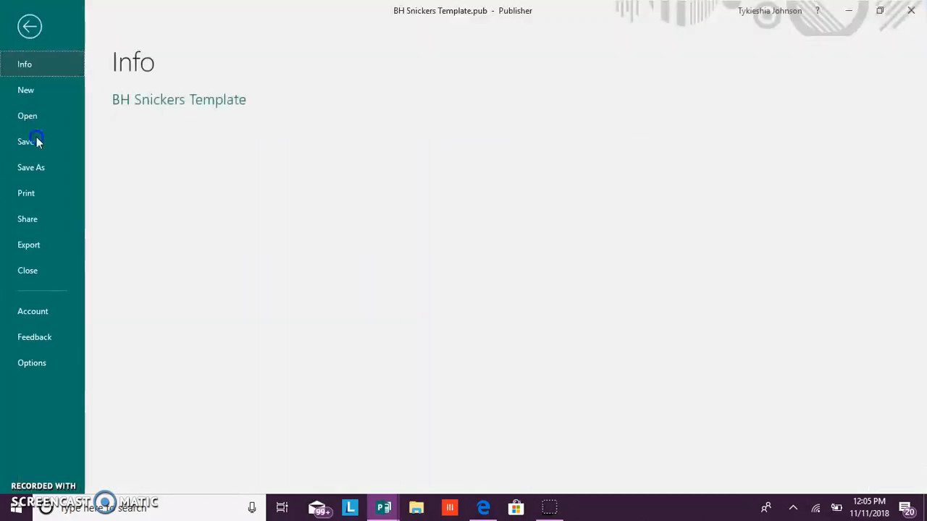
{"action": "left_click", "coordinate": [42, 199]}
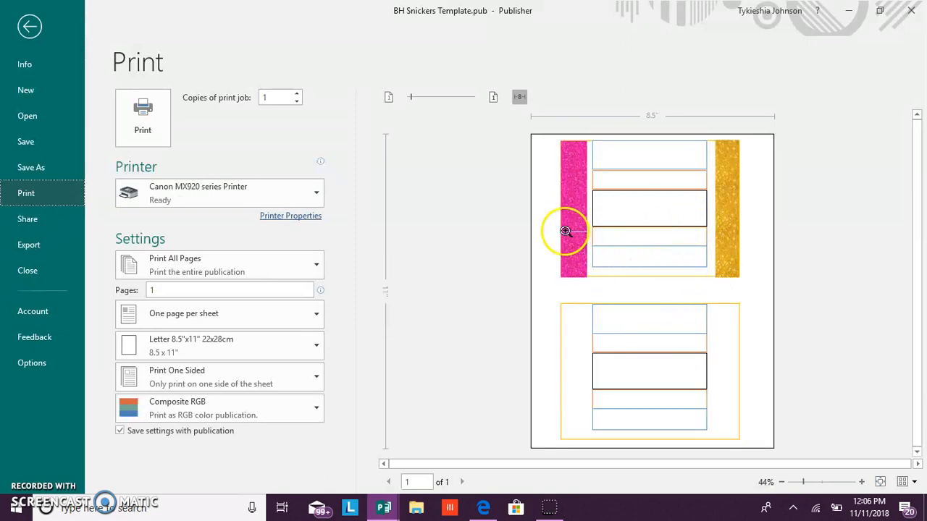
{"action": "left_click", "coordinate": [826, 482]}
{"action": "left_click_drag", "start_coordinate": [915, 306], "coordinate": [914, 190]}
{"action": "left_click", "coordinate": [742, 470]}
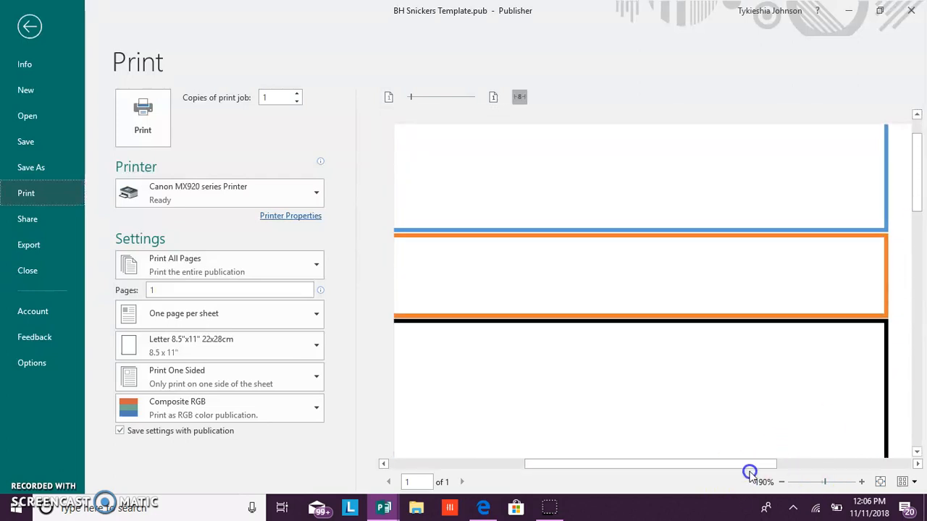
{"action": "mouse_move", "coordinate": [745, 475]}
{"action": "left_mouse_down"}
{"action": "mouse_move", "coordinate": [829, 471]}
{"action": "mouse_move", "coordinate": [618, 486]}
{"action": "mouse_move", "coordinate": [606, 438]}
{"action": "left_mouse_up"}
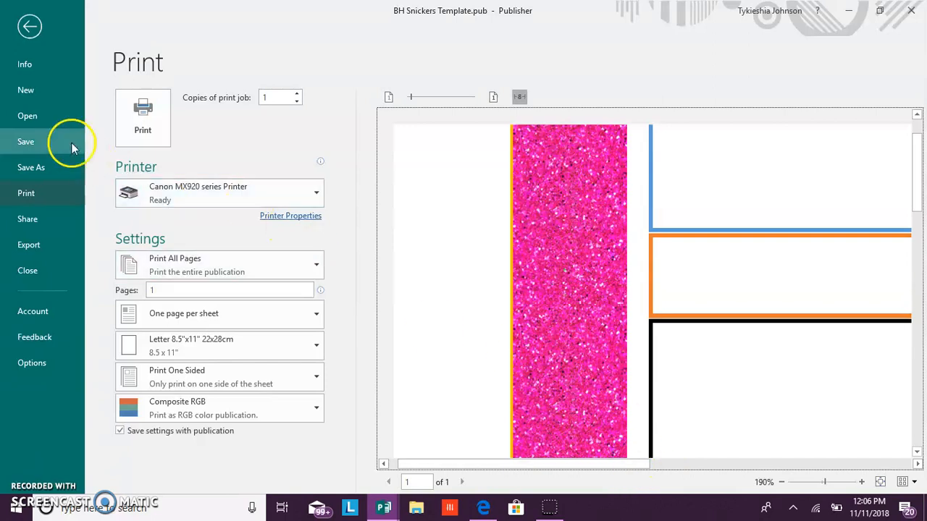
Leave the print preview of the Snickers template and return to the editing view with the whole width of the wrapper in sight
{"action": "left_click", "coordinate": [848, 10]}
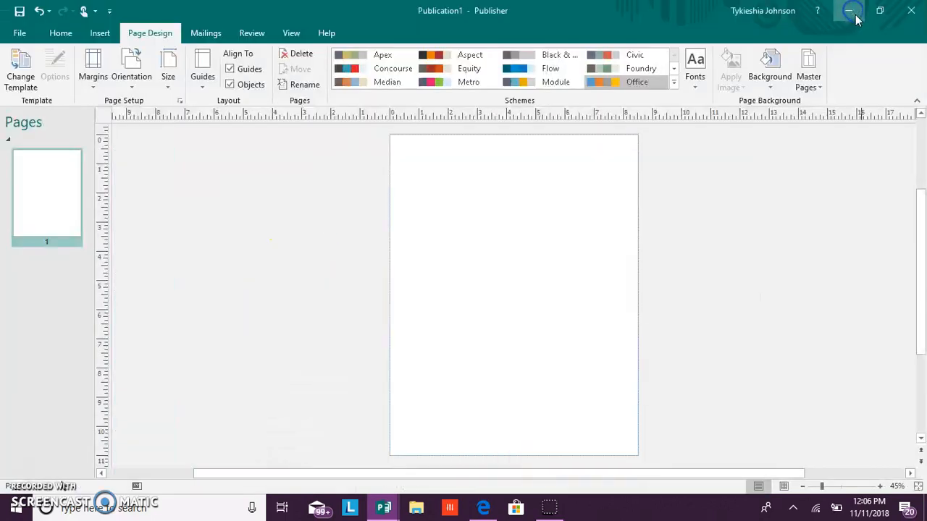
{"action": "mouse_move", "coordinate": [383, 507]}
{"action": "left_click", "coordinate": [437, 480]}
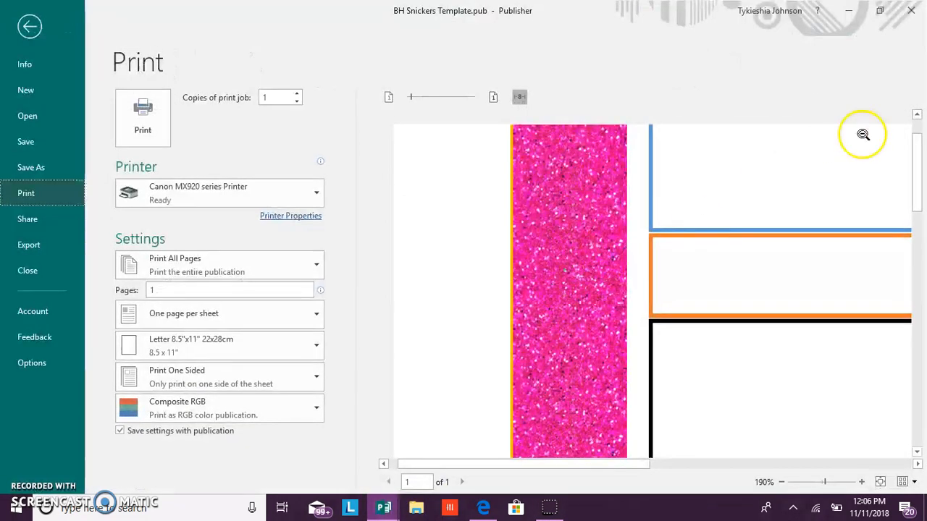
{"action": "left_click", "coordinate": [29, 26]}
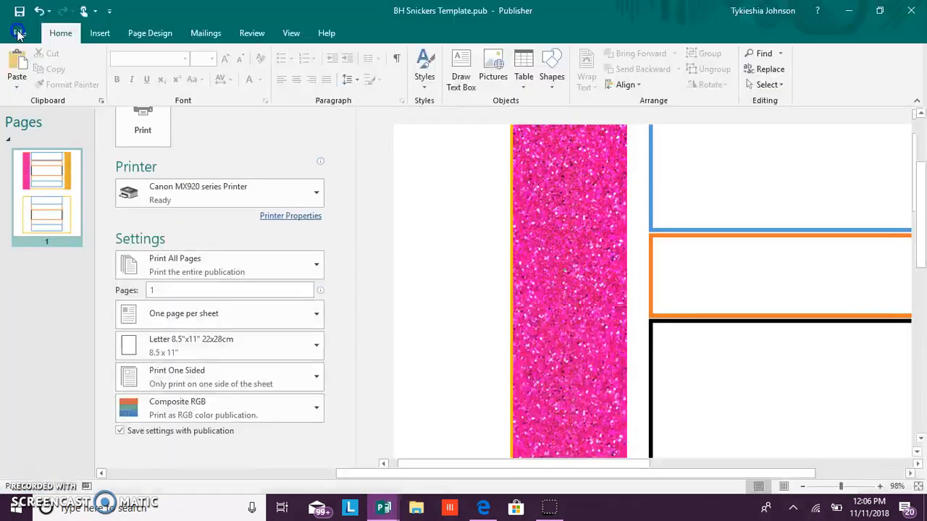
{"action": "left_click_drag", "start_coordinate": [567, 475], "coordinate": [653, 477]}
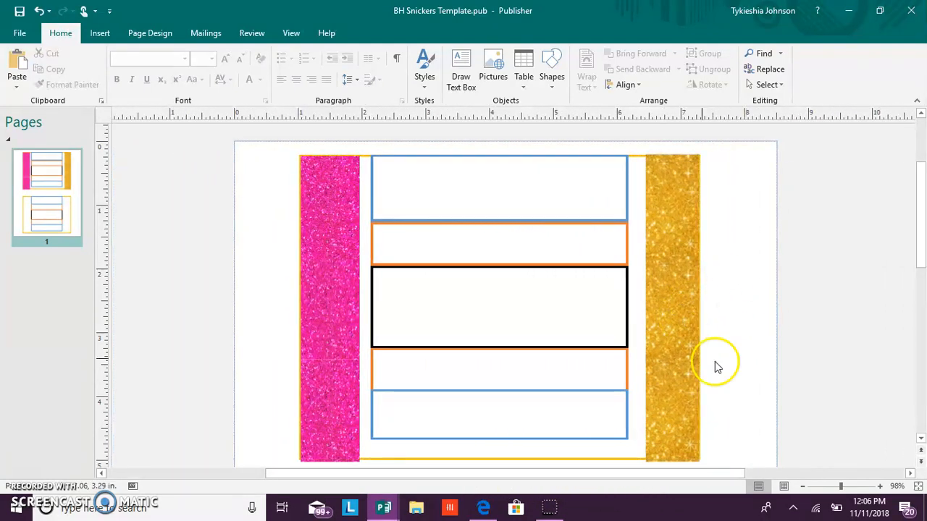